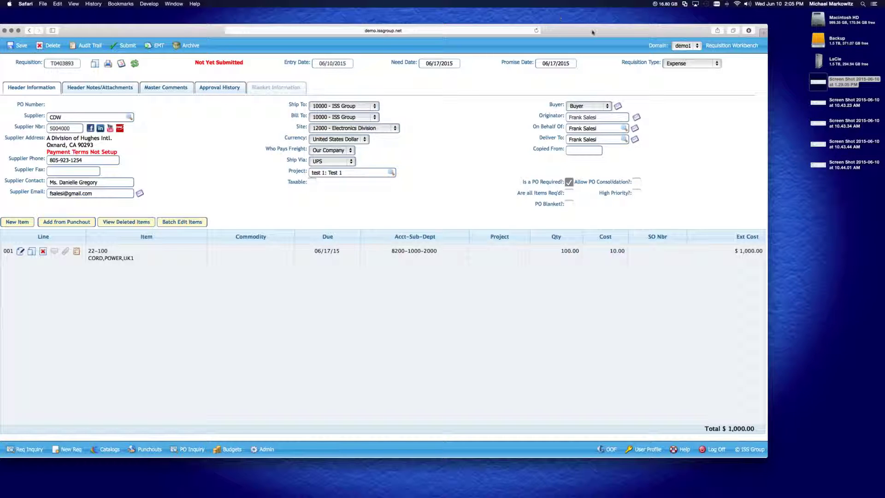
Step: Check the requisition's simulated approval path, and open approval rule maintenance in the administration area
left_click_drag(593, 32, 627, 30)
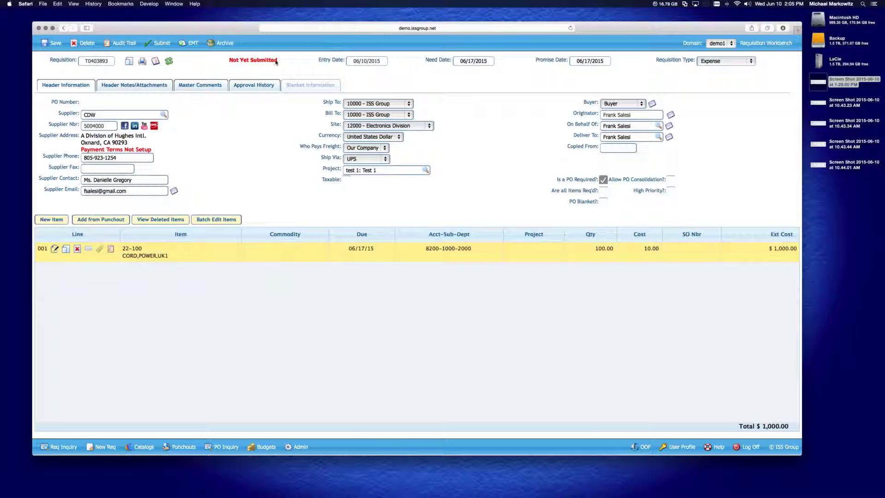
left_click(260, 87)
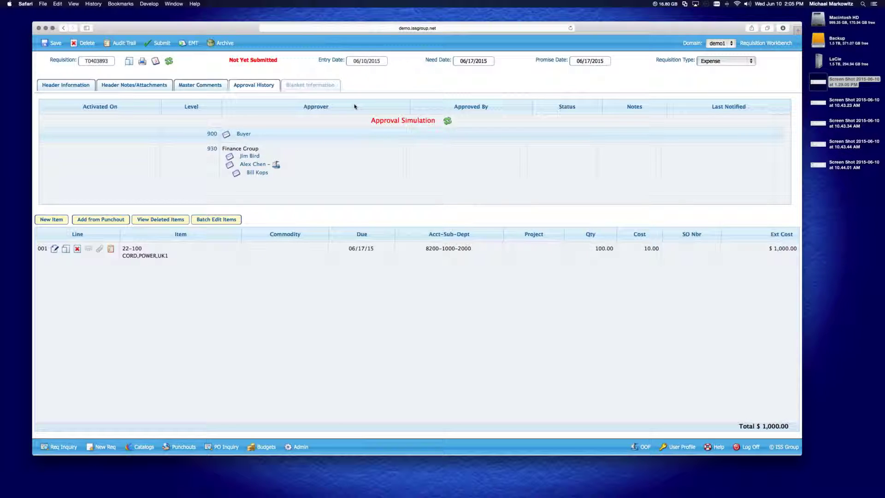
left_click(307, 448)
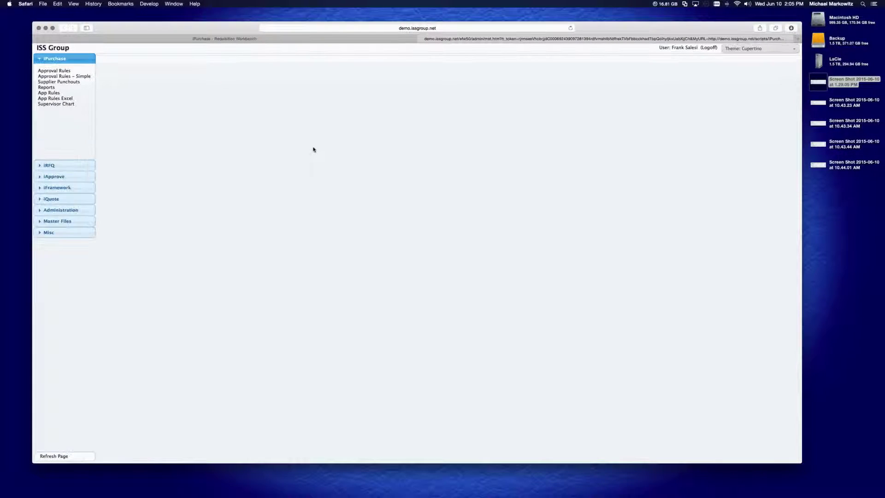
left_click(61, 83)
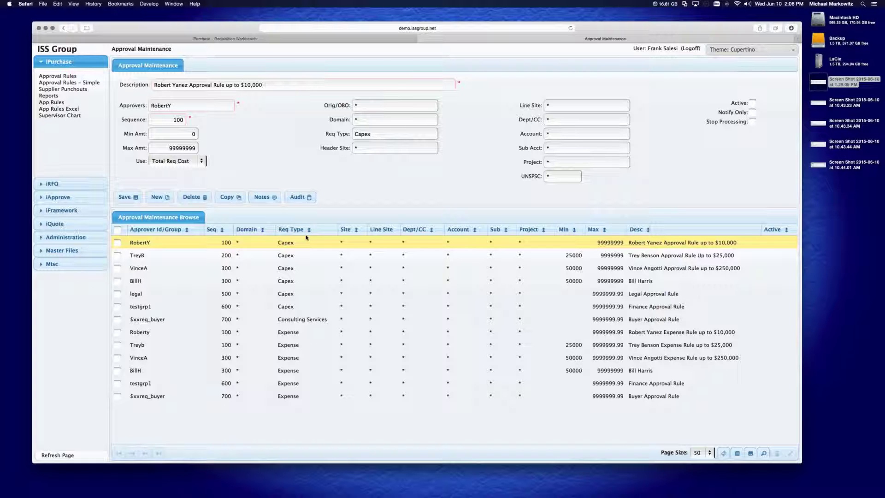
Step: Start a new approval rule based on Total Req Cost and describe it as "Based on Dollar Amount"
left_click(156, 199)
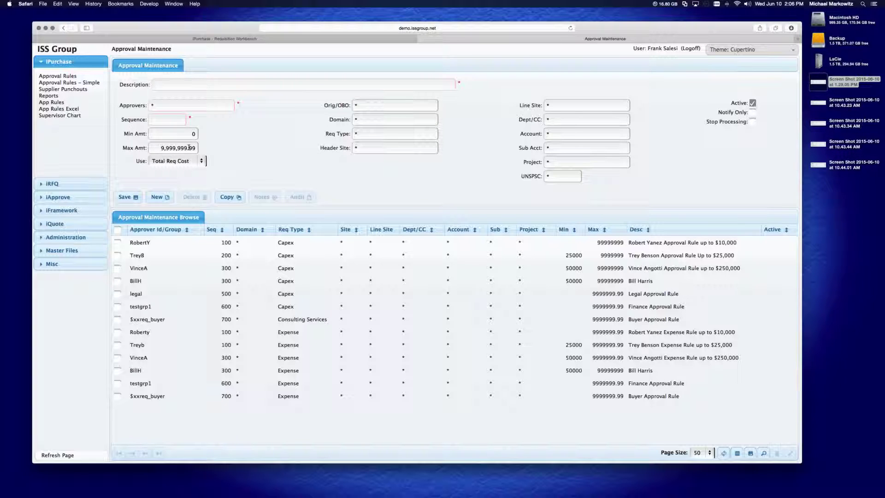
left_click(171, 161)
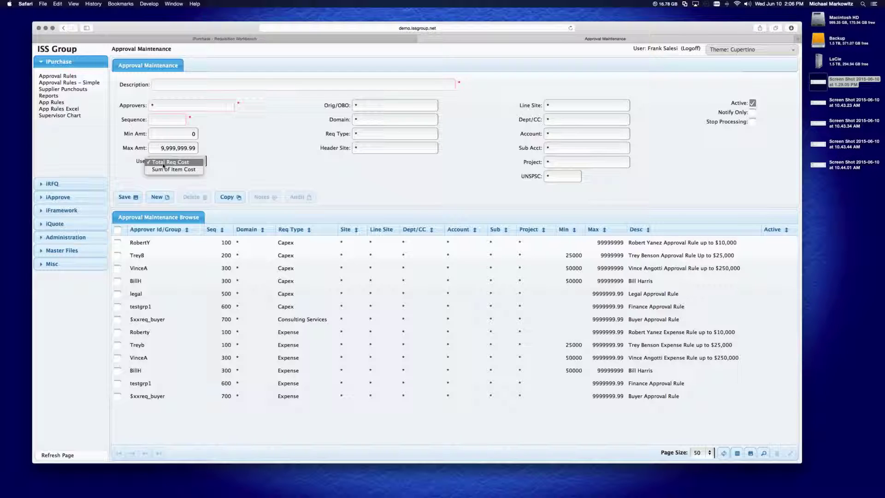
left_click(323, 162)
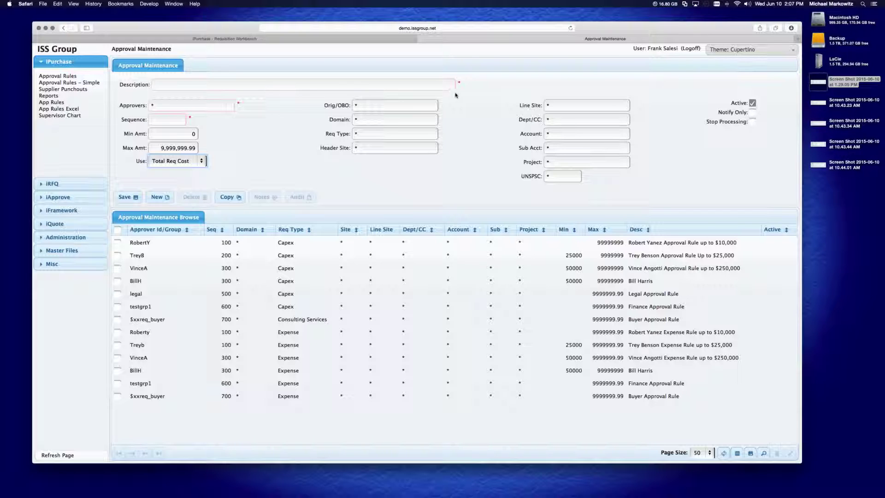
left_click(311, 87)
type("Based on Dollart AMount")
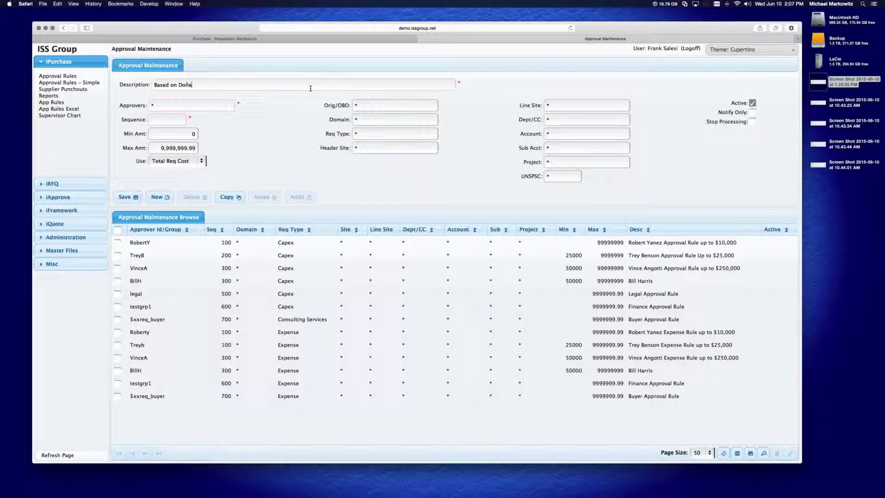
key("Left")
key("Left")
key("Left")
key("Left")
key("Left")
key("BackSpace")
key("BackSpace")
type("r")
key("Right")
key("Right")
key("Right")
key("BackSpace")
type("m")
Step: Enter the approver's user ID for the dollar amount rule and set its sequence to 150
key("Tab")
type("MikeM")
key("Tab")
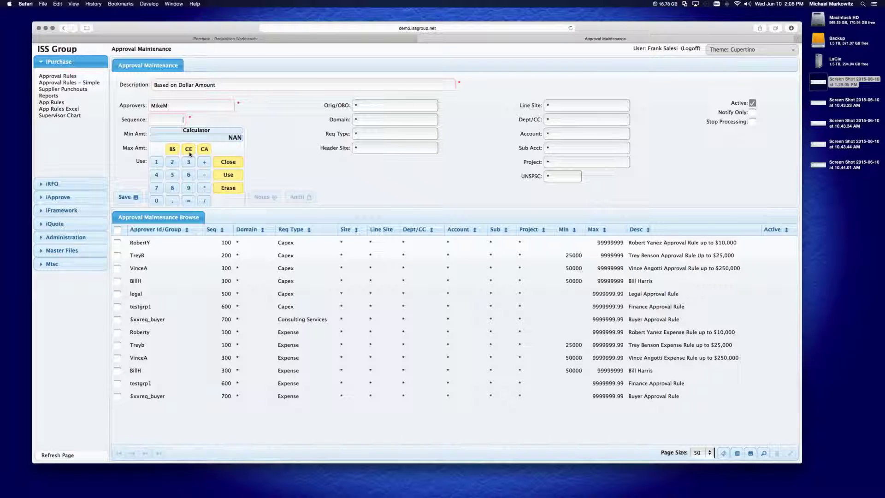
left_click(156, 162)
left_click(172, 176)
left_click(156, 203)
left_click(228, 174)
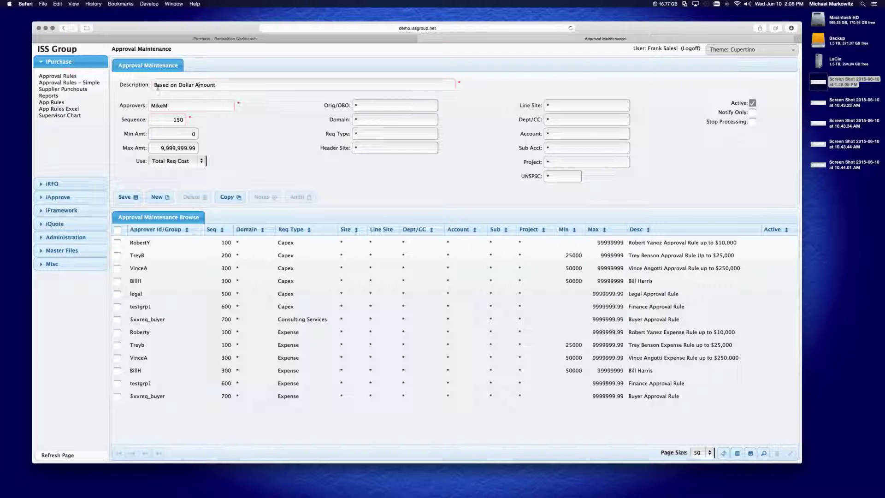
Step: Set the rule's minimum amount to 10000 and save it
left_click(194, 133)
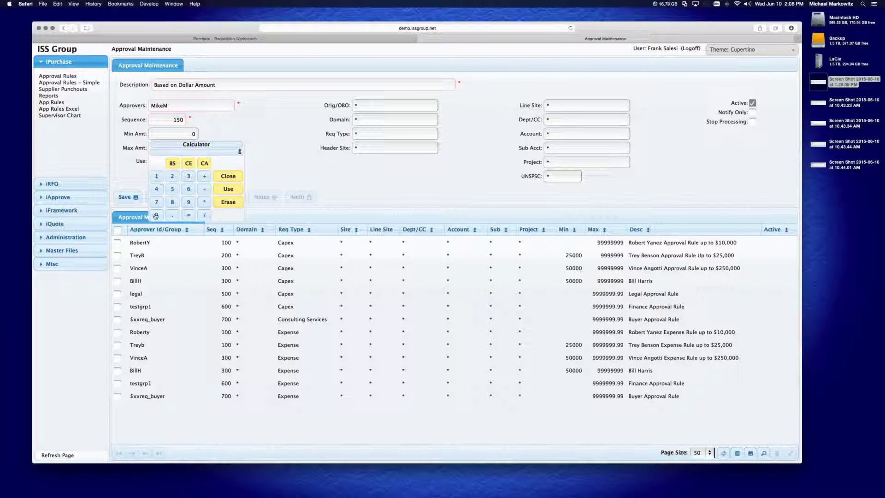
type("10000")
left_click(242, 191)
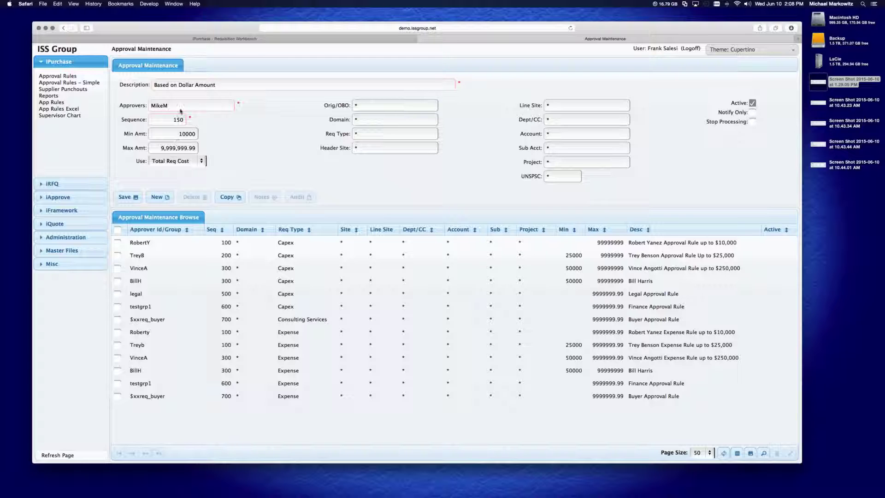
left_click(130, 198)
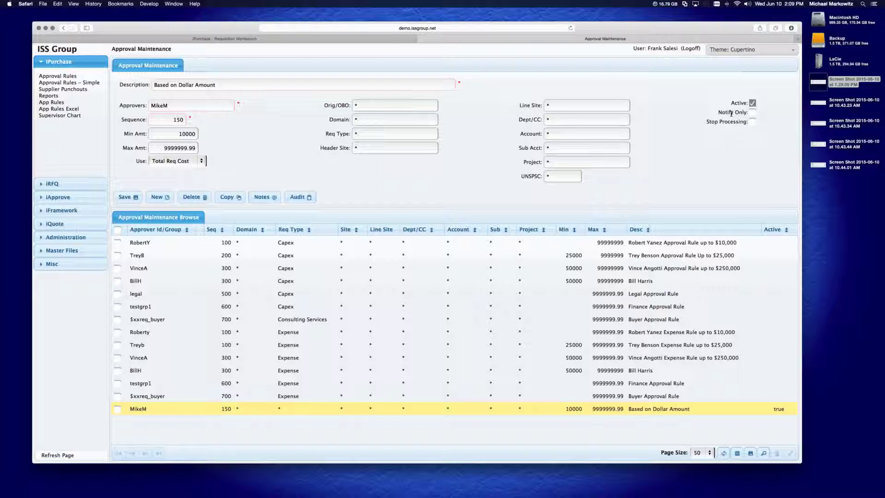
Step: Start another approval rule with the description "Req Type and Domain"
left_click(157, 197)
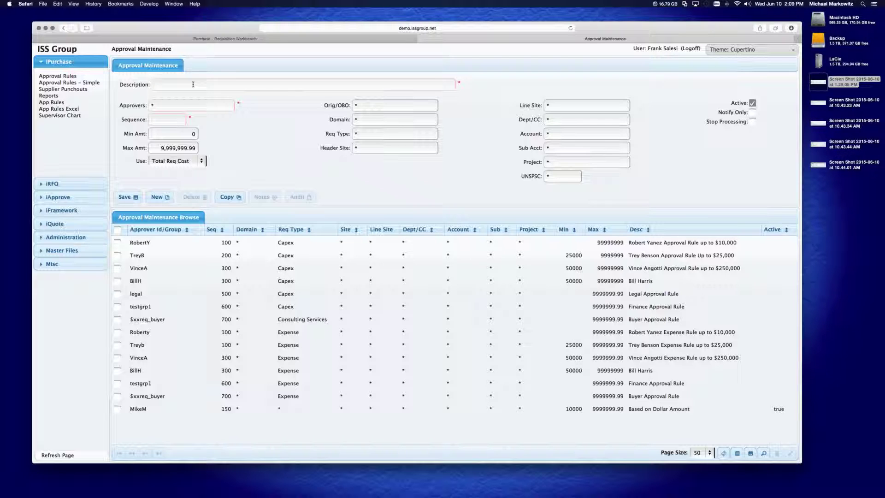
type("Req Type")
type(" and Domai")
type("n")
Step: Enter the approver's user ID for the "Req Type and Domain" rule and set its sequence to 250
type("KellyA")
key("Tab")
left_click(174, 163)
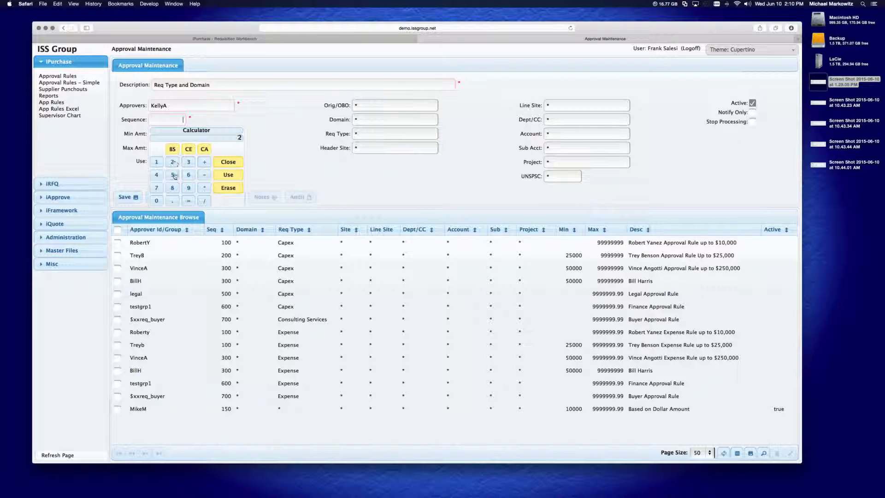
left_click(173, 175)
left_click(157, 201)
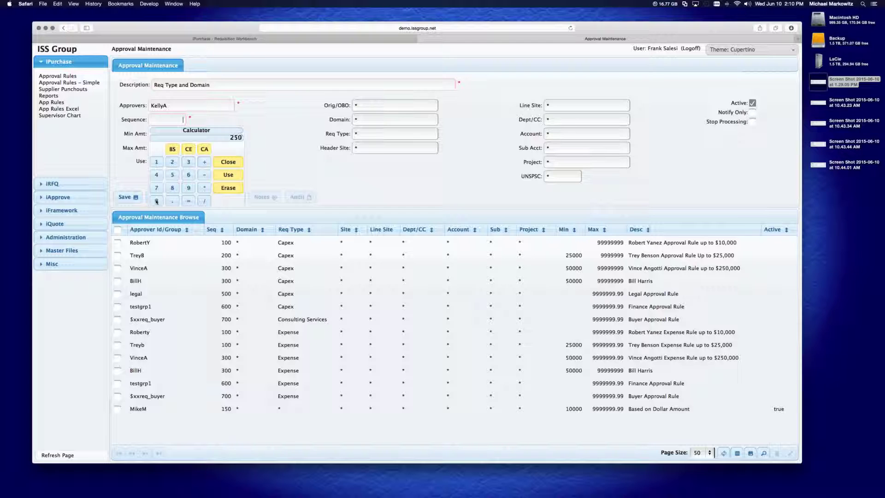
left_click(233, 176)
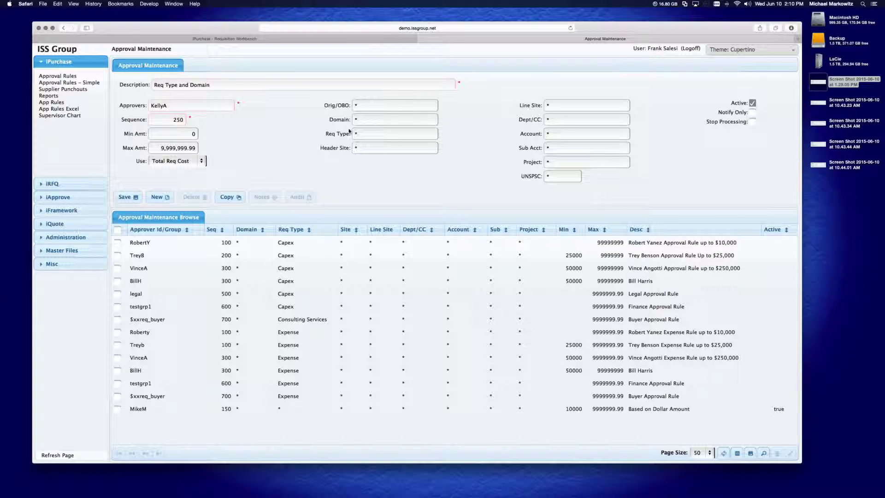
Step: Restrict the rule to domain Demo1 and requisition type Expense, and save it
double_click(360, 119)
type("Demo1")
key("Tab")
type("Expense")
left_click(128, 197)
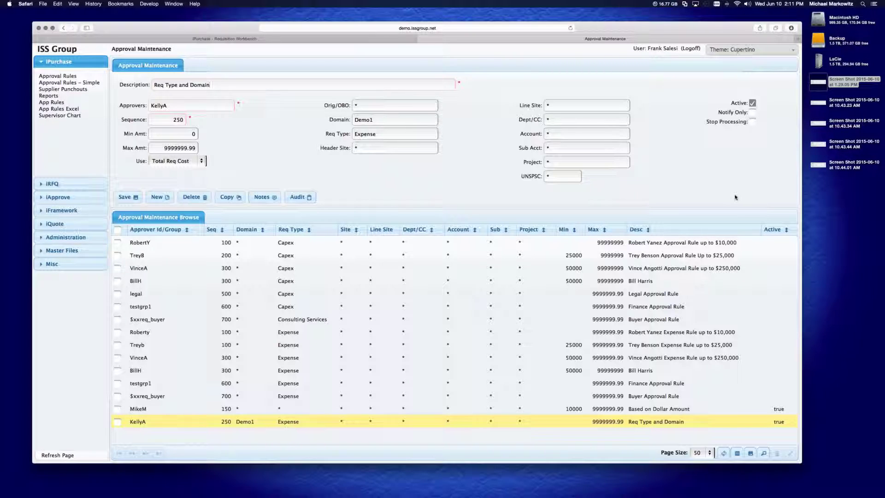
Step: Start a new approval rule described as "Site - Group" with admin as the approver
left_click(160, 198)
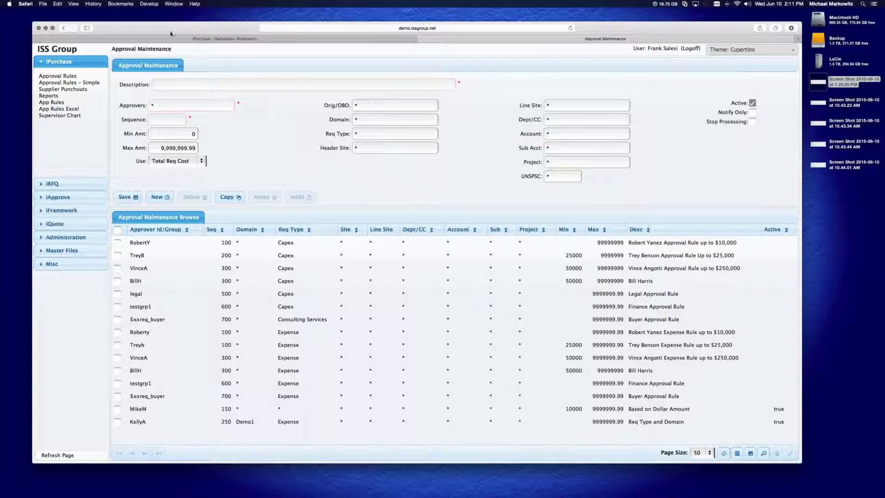
left_click(175, 83)
type("Site - Group")
key("Tab")
type("admin")
Step: Set the "Site - Group" rule's sequence to 350
left_click(180, 134)
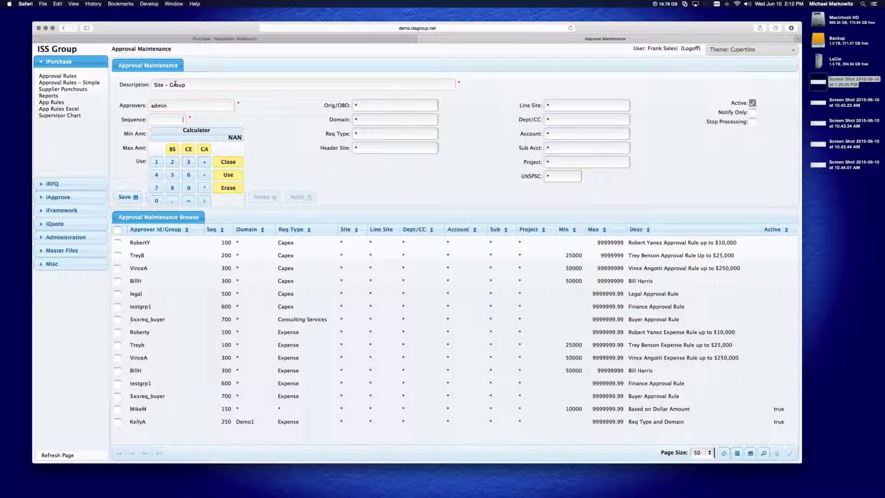
left_click(189, 162)
left_click(172, 175)
left_click(156, 201)
left_click(228, 174)
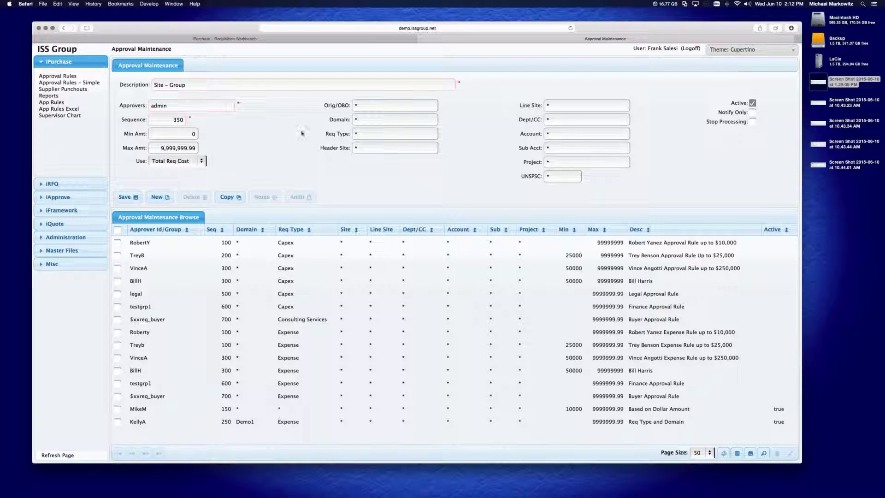
Step: Restrict the rule to header site 15000, save it and display the saved record
left_click(356, 147)
type("15000")
key("Tab")
left_click(130, 198)
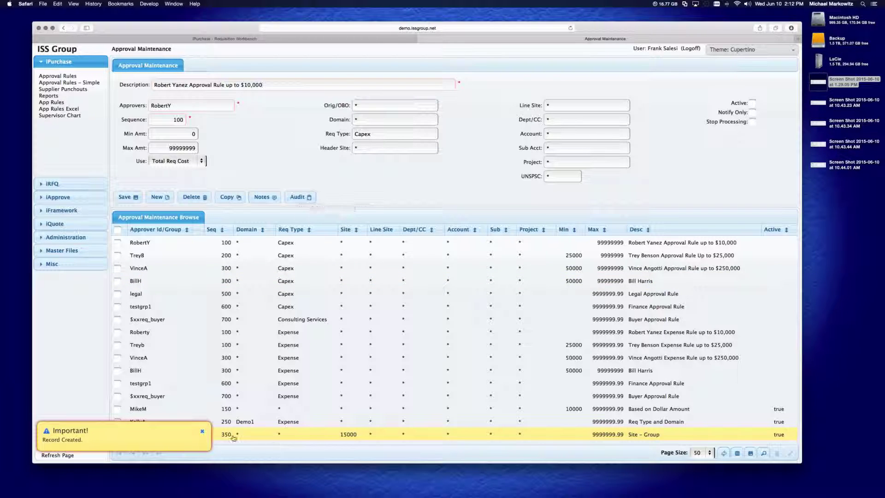
left_click(299, 434)
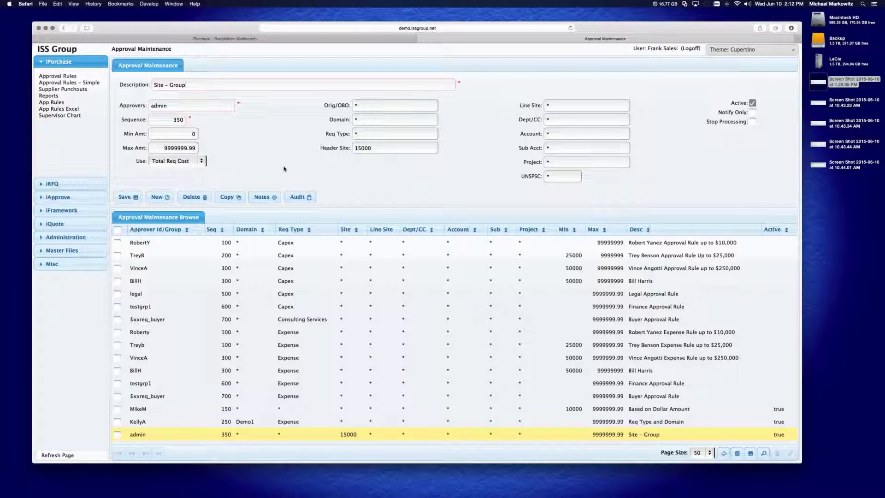
Step: Start a new approval rule described as "Req Type Capex - Level 150" and enter the approver's user ID
left_click(164, 201)
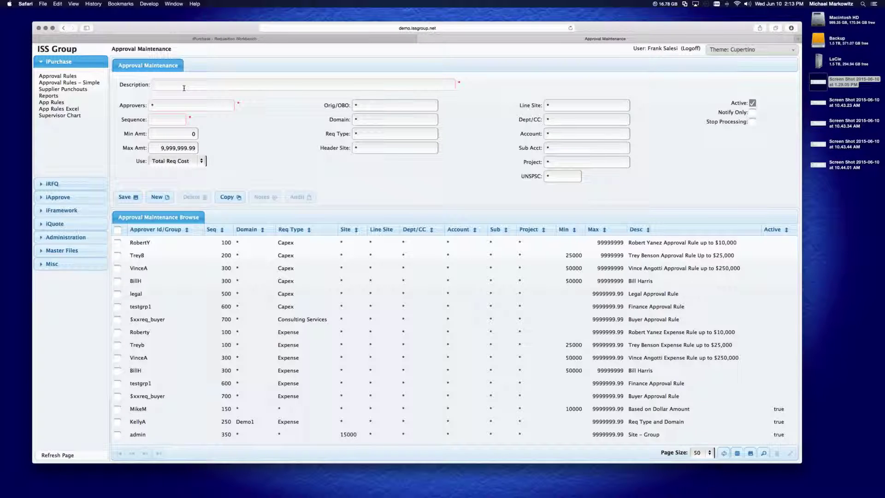
type("Req YType Capex - Level 150")
key("BackSpace")
type("carpents")
key("Tab")
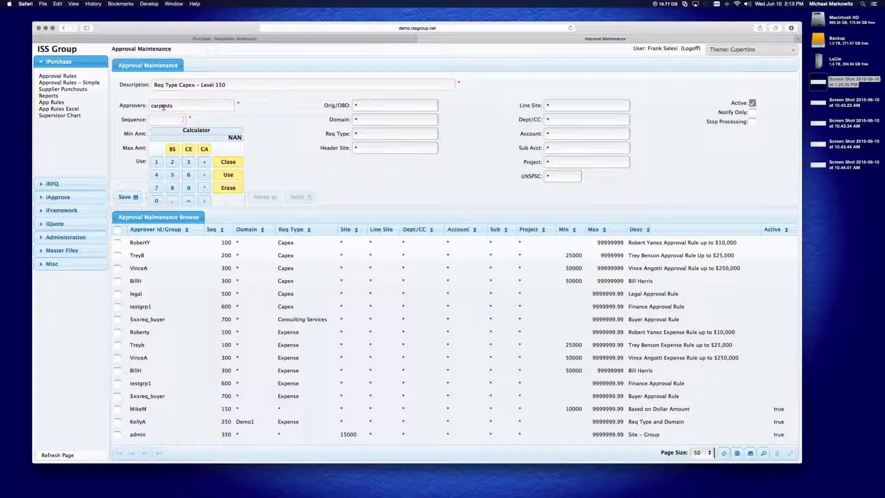
Step: Give the Capex rule sequence 150 and requisition type Capex, and save it
left_click(159, 164)
left_click(172, 175)
left_click(156, 201)
left_click(232, 175)
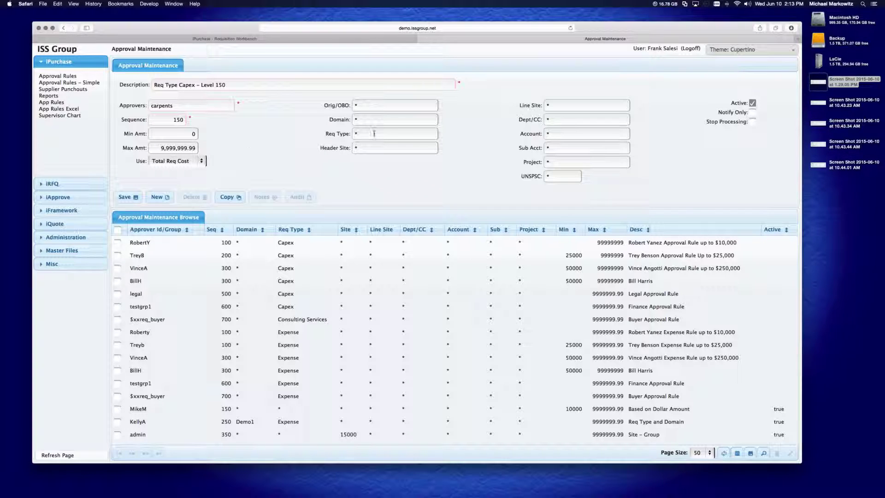
key("BackSpace")
type("Capex")
left_click(125, 197)
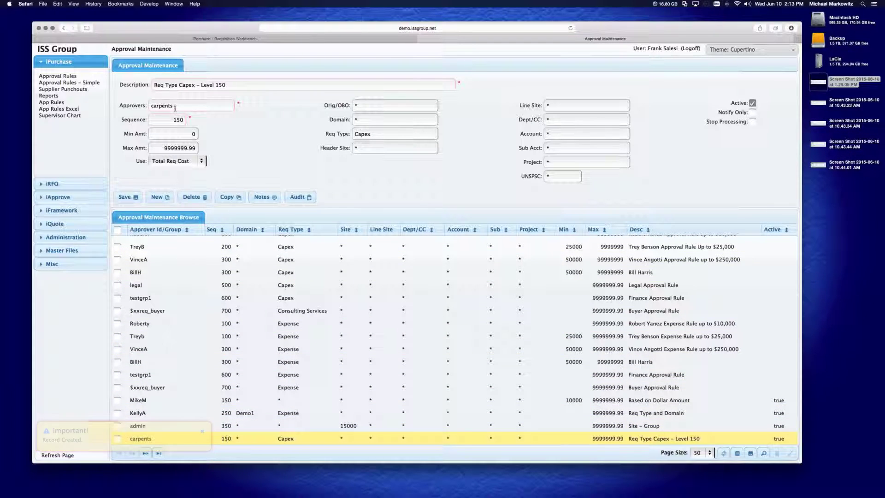
Step: Review the "Based on Dollar Amount" rule and return to the requisition's header information
left_click(265, 400)
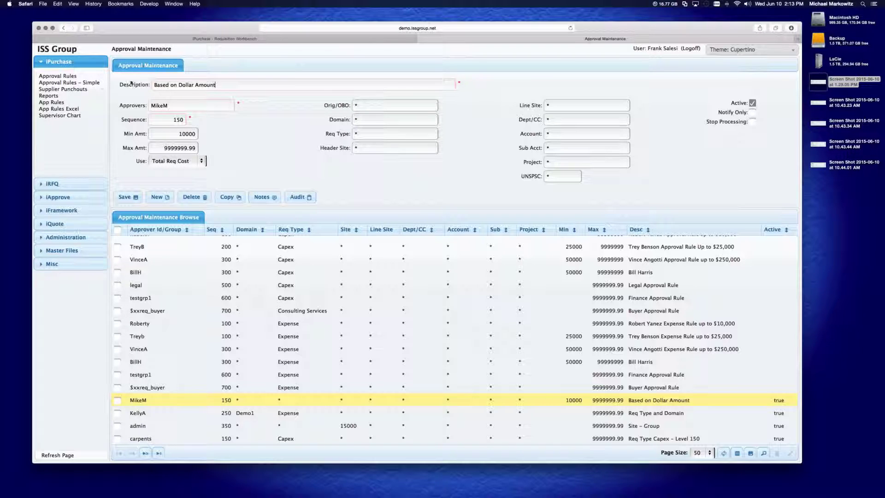
left_click(215, 39)
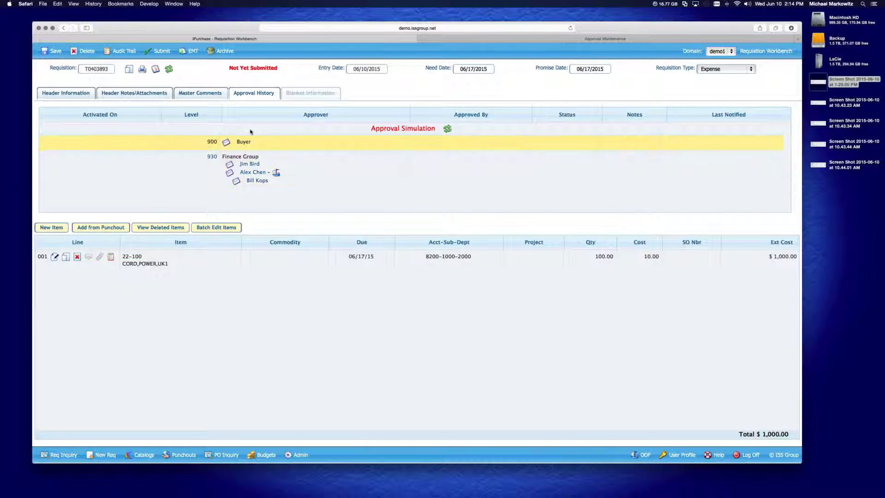
left_click(66, 94)
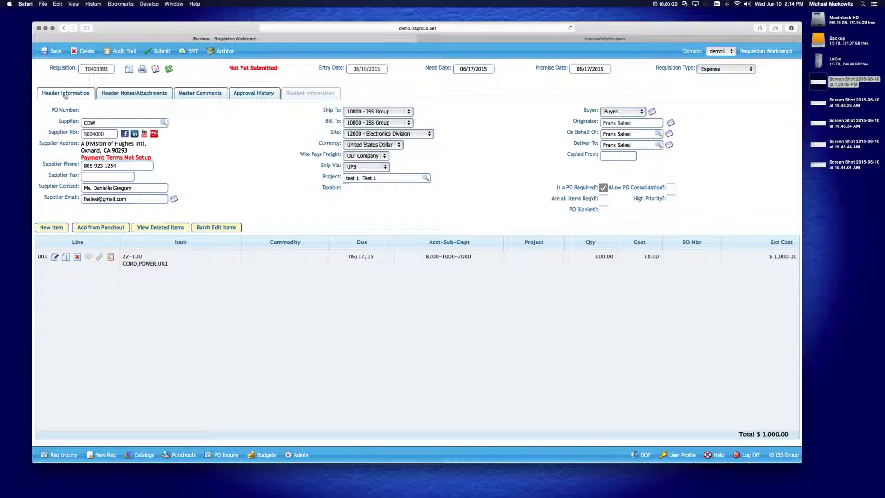
Step: Set the unit cost of requisition line 1 to 100.00, save it, and review the simulated approval path
left_click(54, 258)
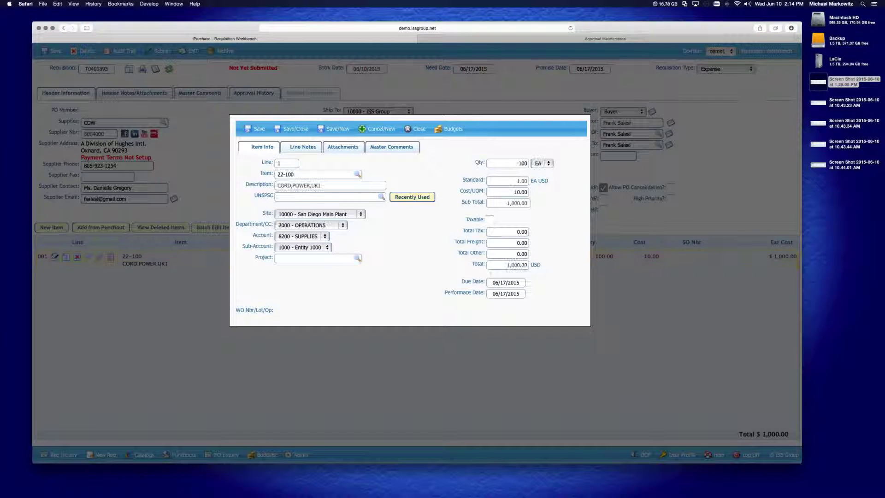
left_click(527, 192)
type("0")
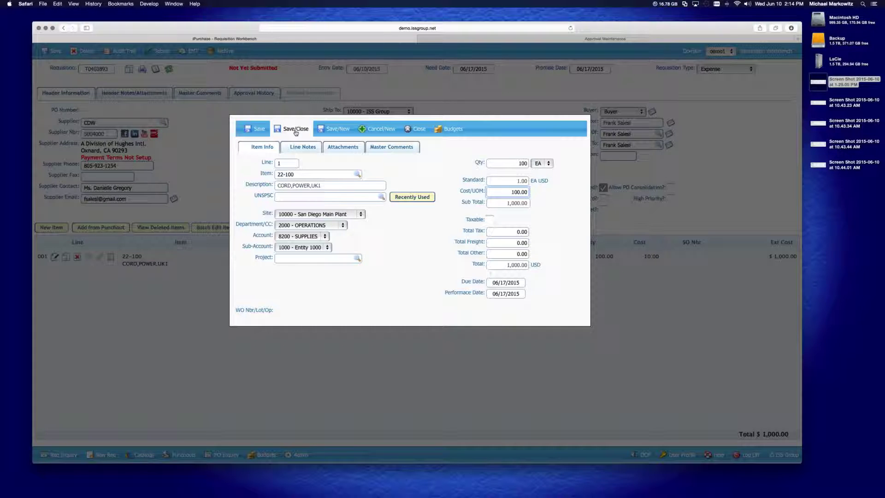
left_click(295, 129)
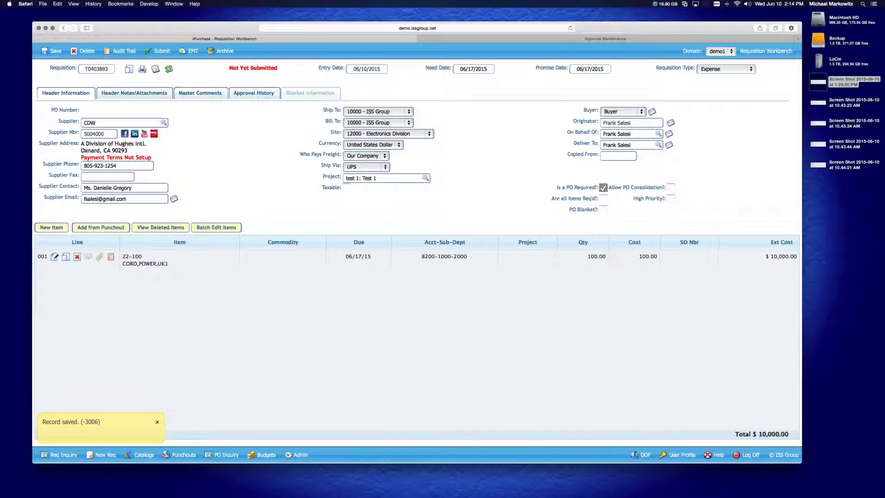
left_click(260, 94)
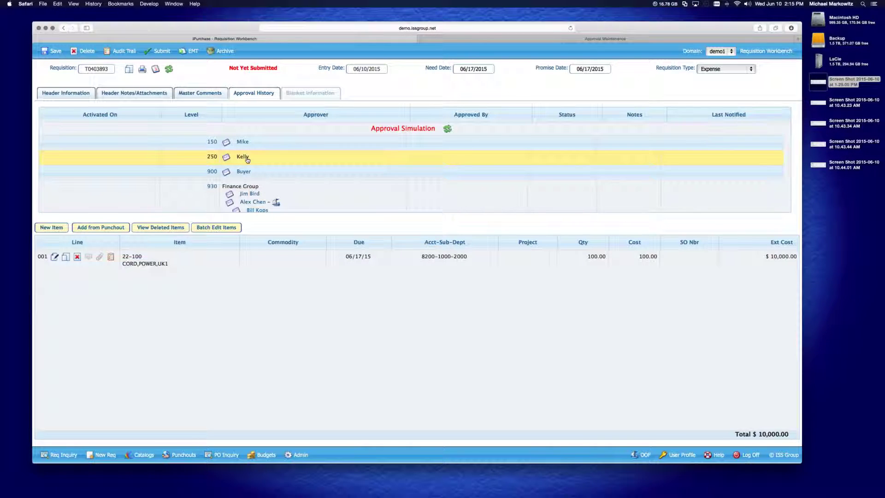
Step: Change the requisition header's site to 15000 - San Diego Auto Products and save the requisition
left_click(72, 94)
left_click(384, 134)
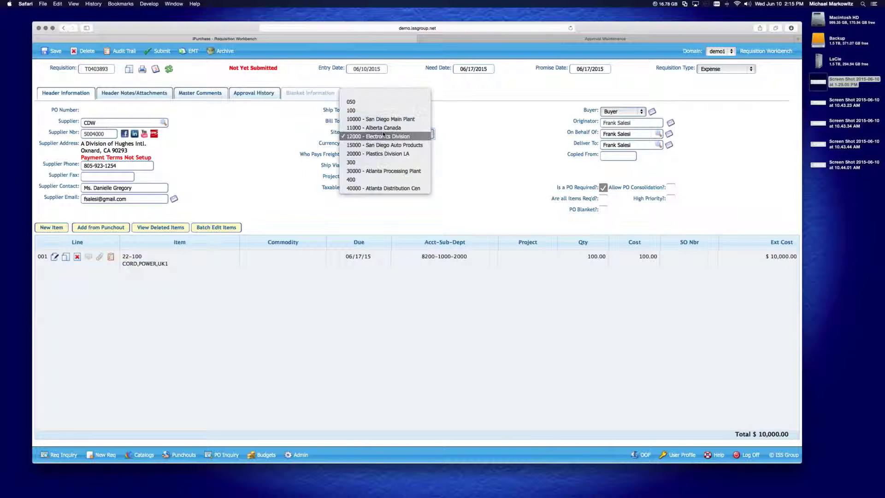
left_click(382, 146)
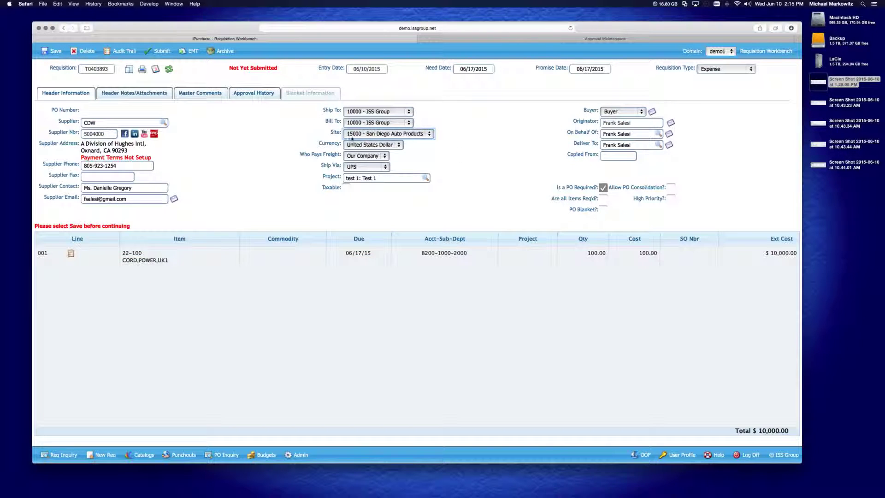
left_click(53, 52)
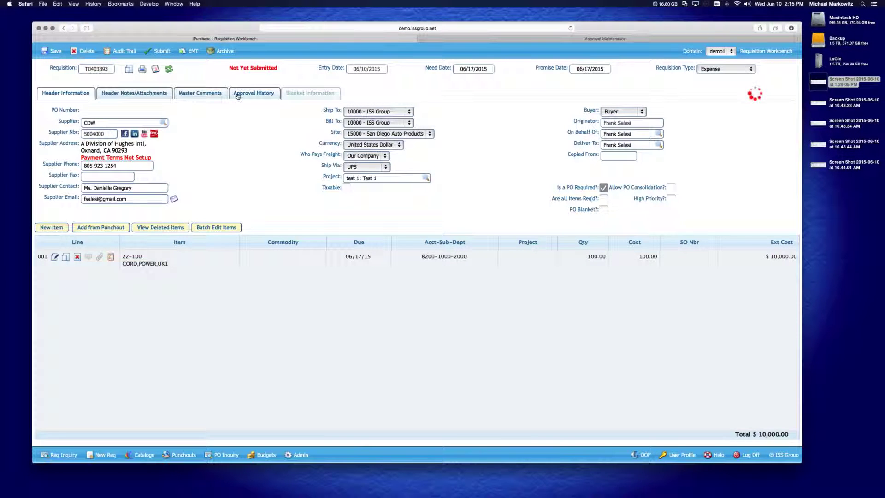
Step: Review the simulated approval path for the site change, including the Admin Group members and the levels after them
left_click(252, 93)
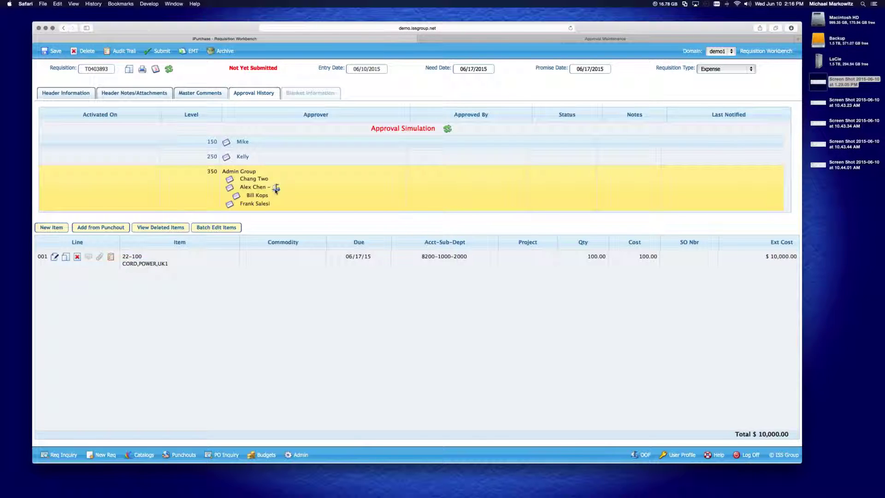
mouse_move(277, 187)
mouse_move(277, 186)
scroll(391, 205, "down", 3)
scroll(380, 204, "up", 2)
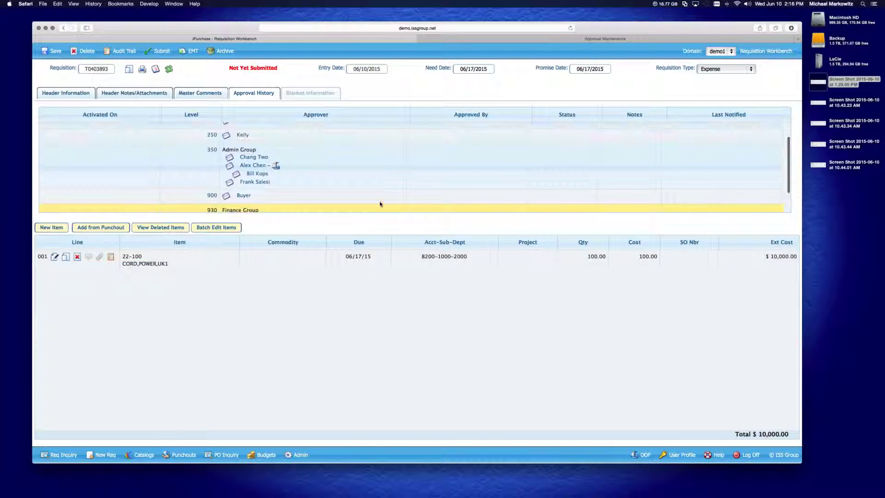
scroll(381, 204, "up", 3)
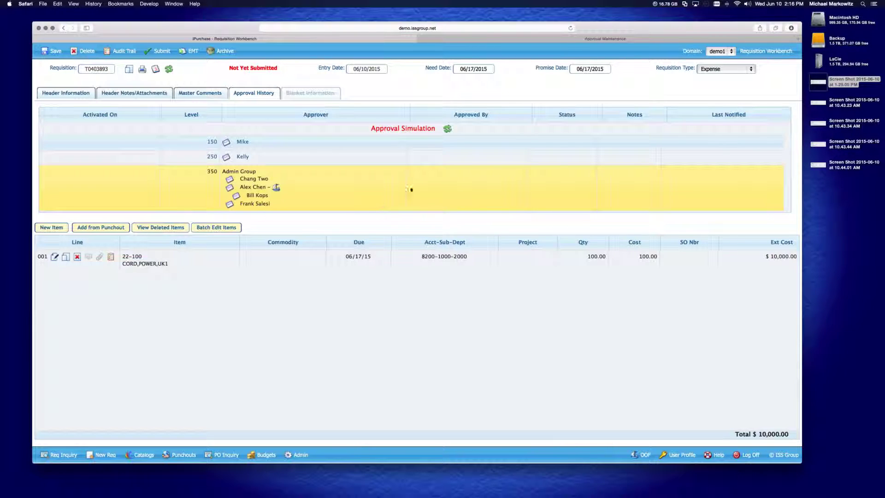
Step: Change the requisition type to Capex, save the requisition, and open its simulated approval path
left_click(704, 71)
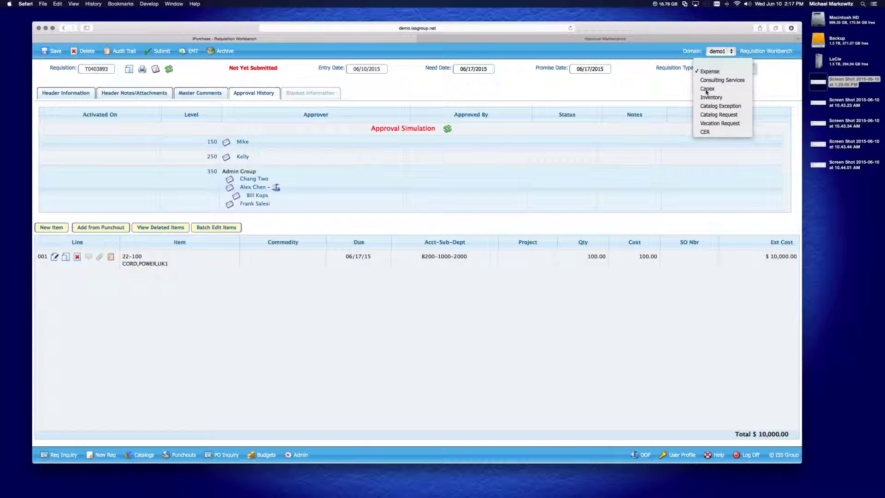
left_click(706, 89)
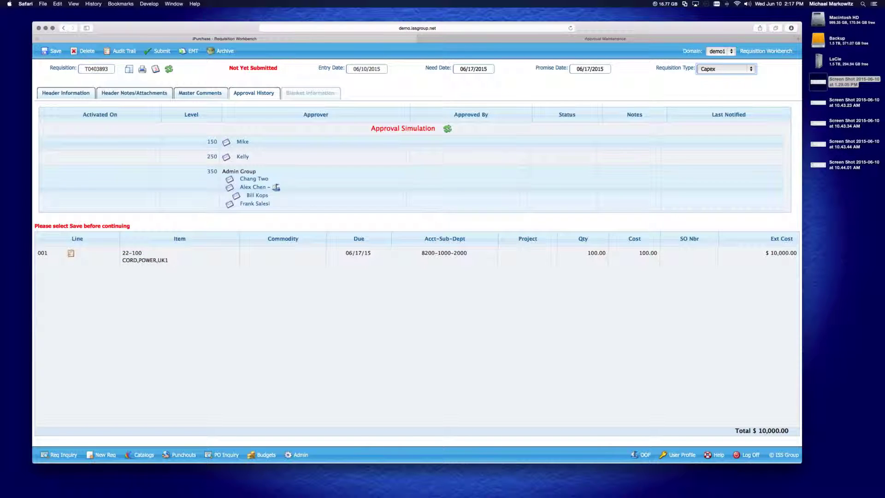
left_click(54, 51)
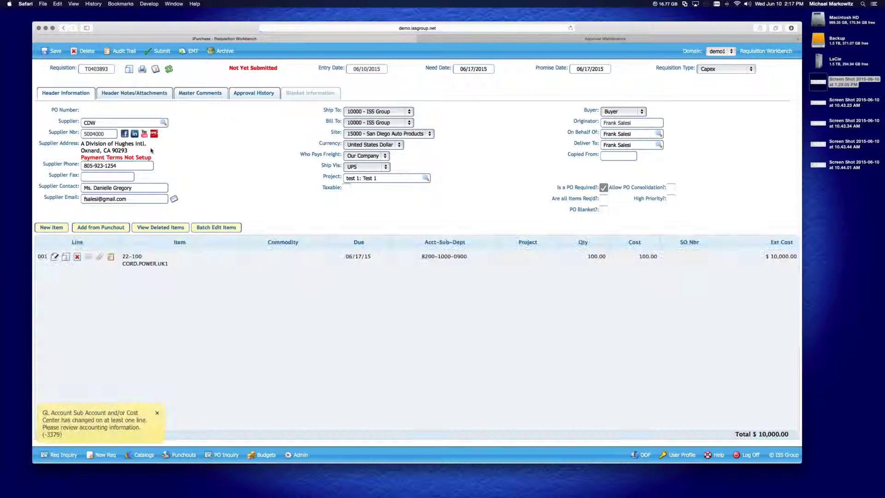
left_click(253, 93)
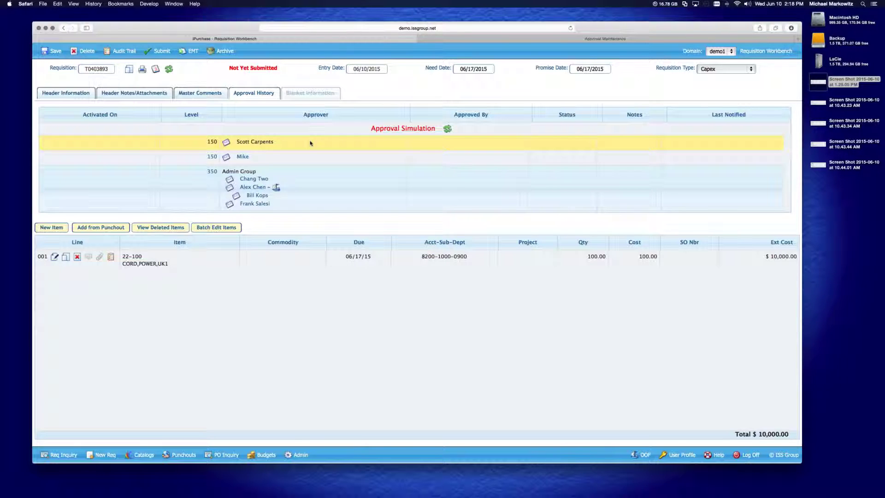
Step: Review the Buyer Approval Rule for Expense requisitions in Approval Maintenance and return to the requisition's approval simulation
left_click(594, 40)
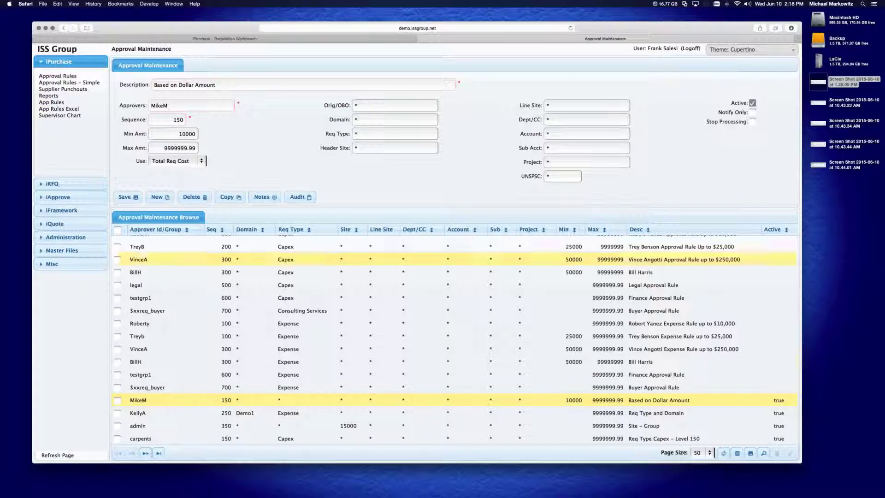
left_click(158, 391)
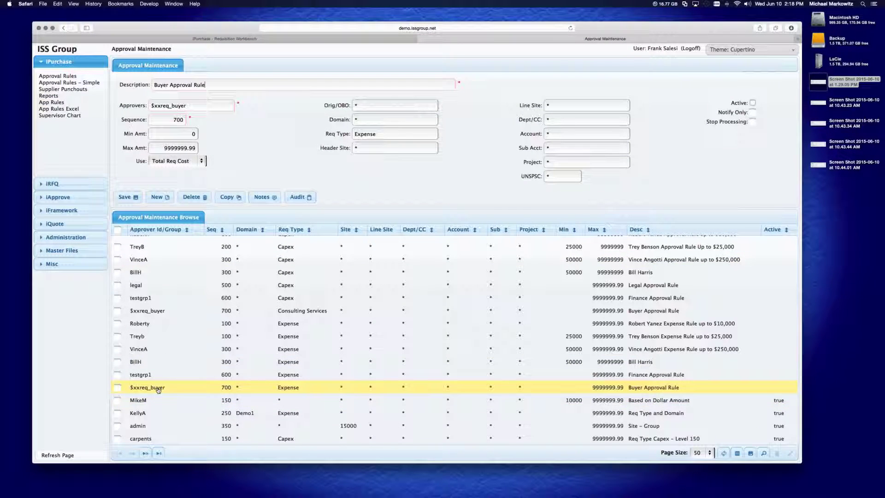
scroll(158, 390, "up", 1)
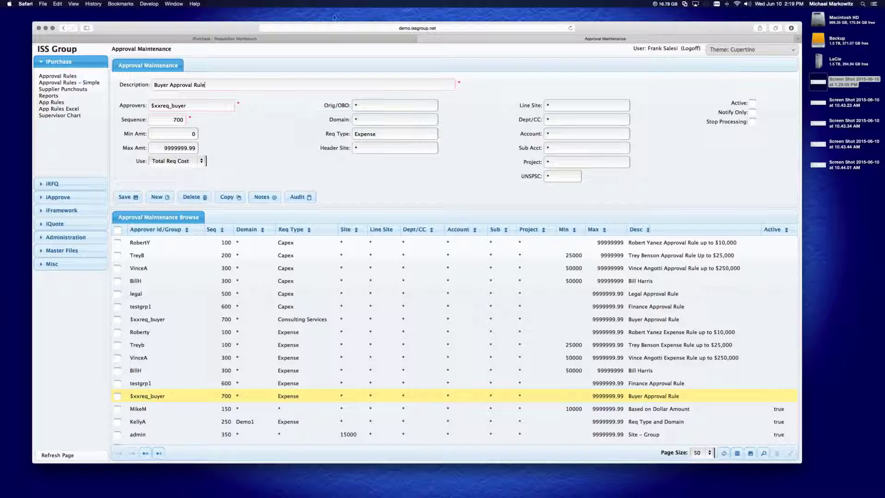
left_click(329, 39)
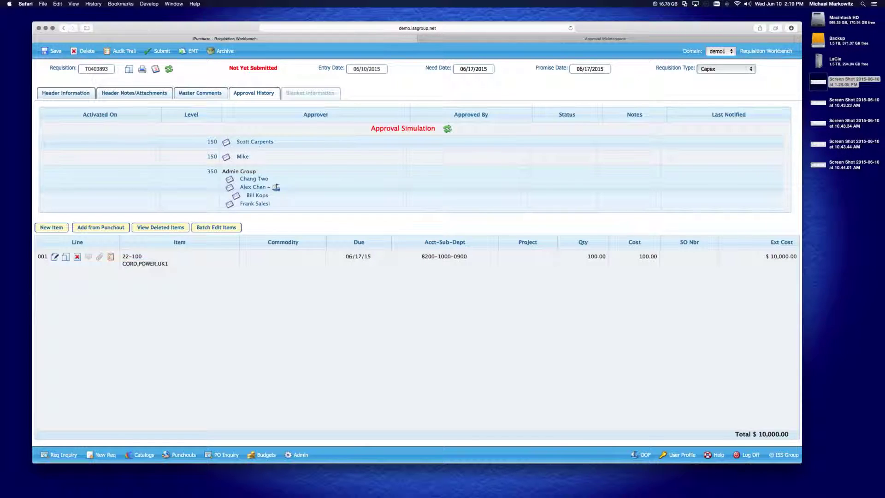
Step: Minimize the browser window and reposition the Contact Information presentation window in PowerPoint
left_click(46, 29)
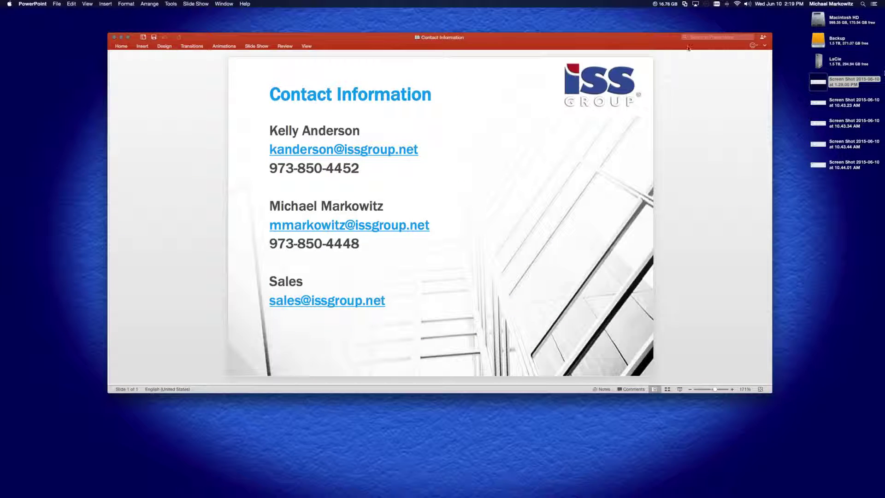
left_click_drag(491, 33, 453, 31)
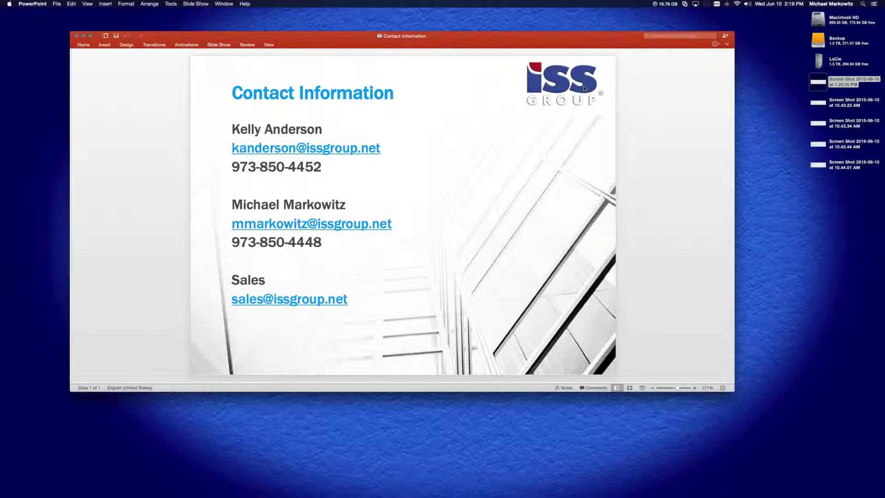